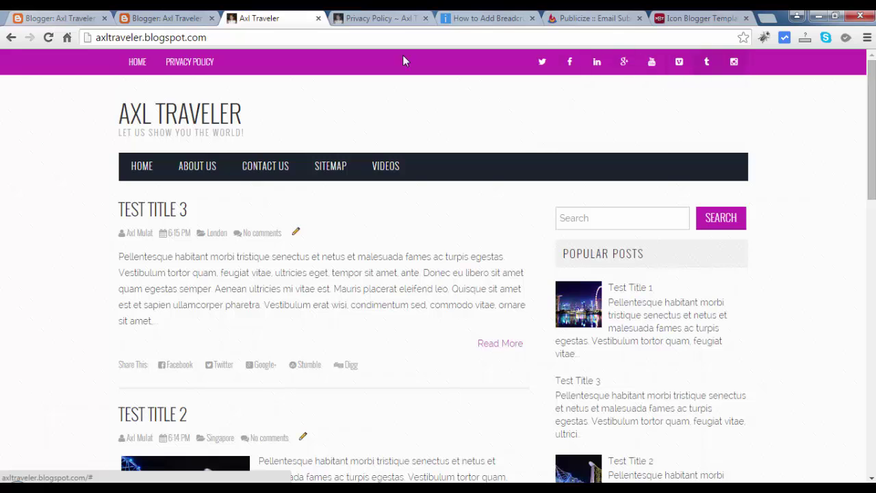
Copy the <ul class='athemes-social-icons clearfix'> line from the Icon Blogger Template guide
click(91, 16)
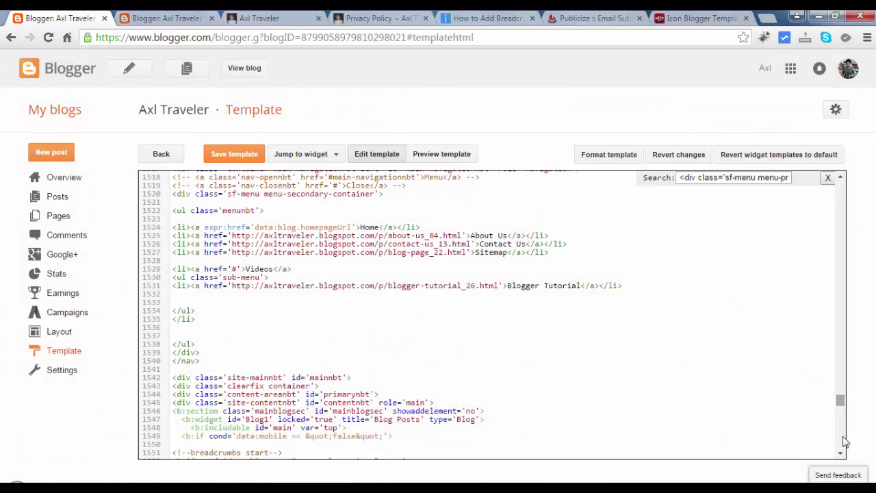
scroll(844, 445, down, 2)
click(694, 18)
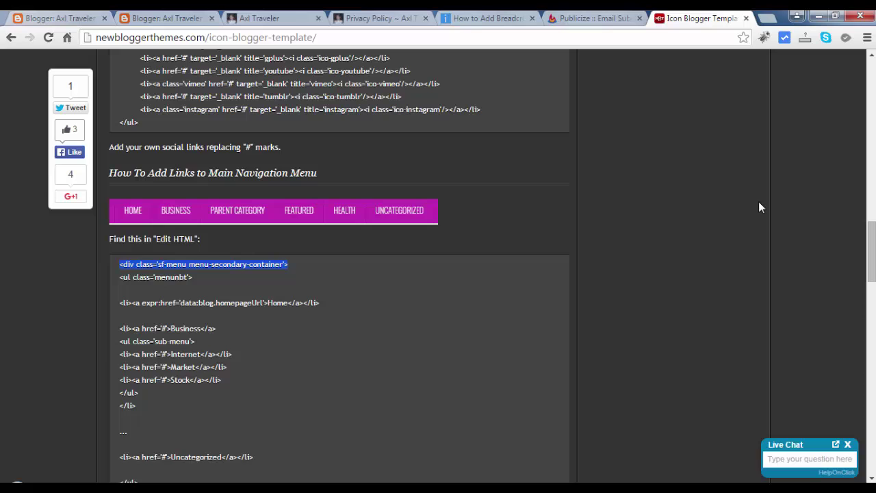
scroll(759, 202, up, 3)
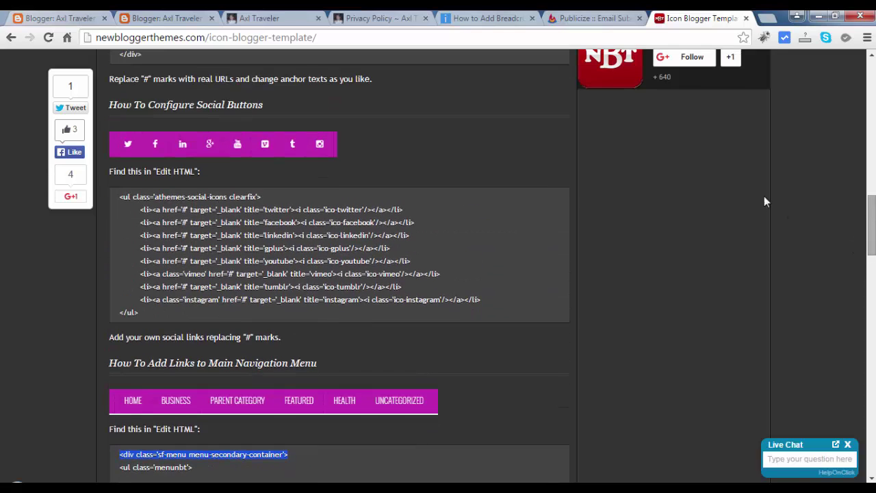
drag(258, 200, 123, 197)
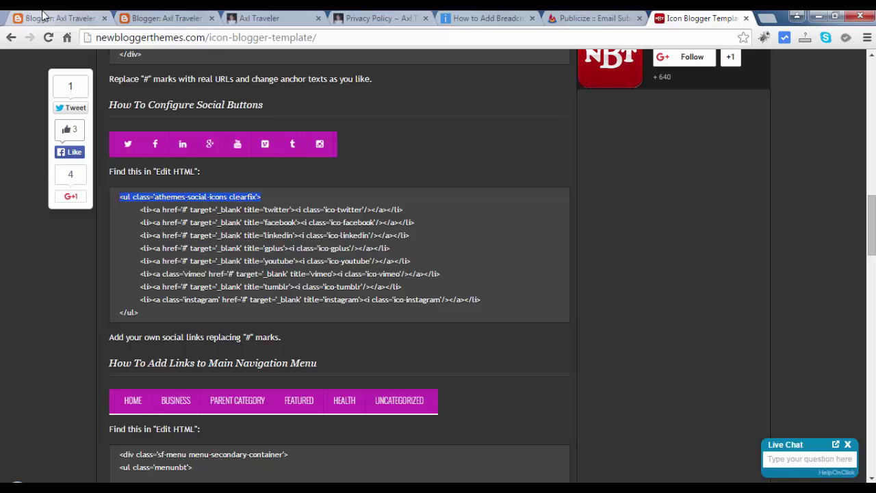
right_click(145, 196)
click(171, 203)
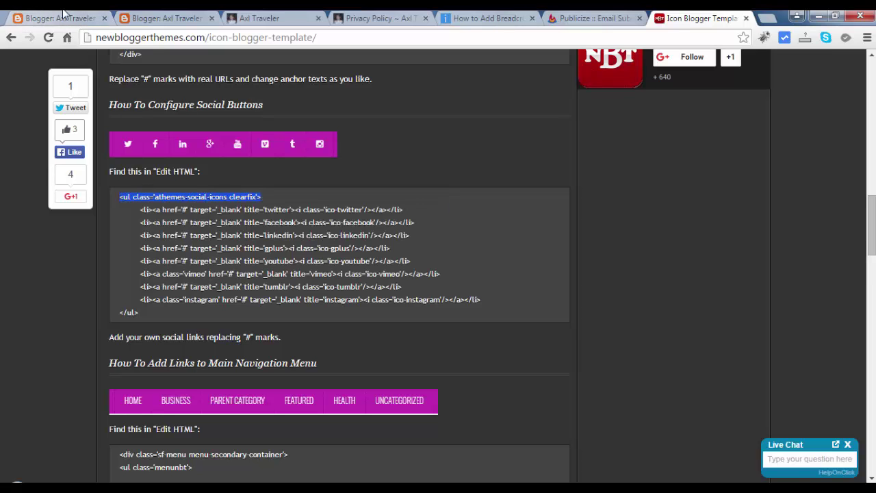
click(60, 18)
Search the template code for the copied social-icons list line
triple_click(746, 178)
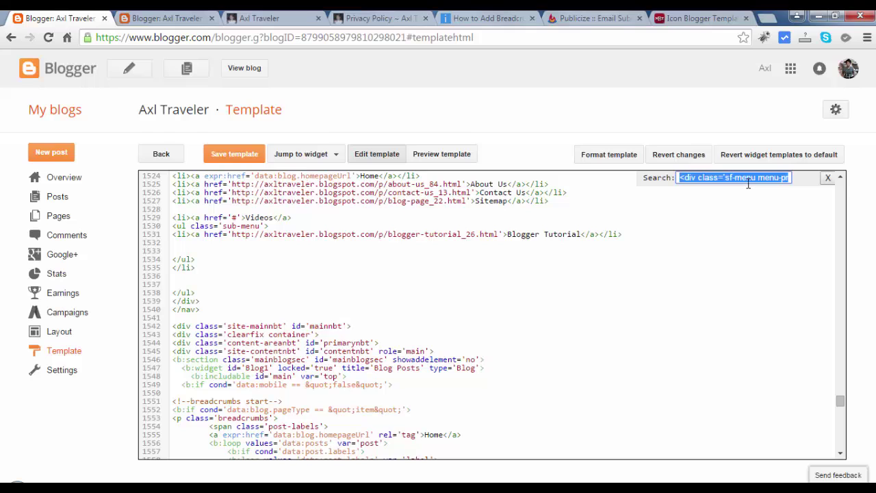
key(ctrl+v)
key(Return)
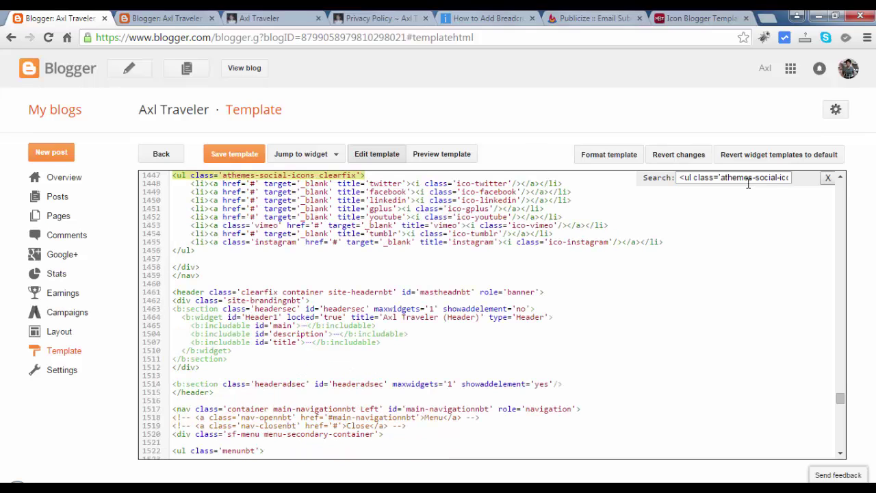
Delete the '#' placeholder from the twitter link's href and bring up the Notepad profile URLs
scroll(846, 183, up, 2)
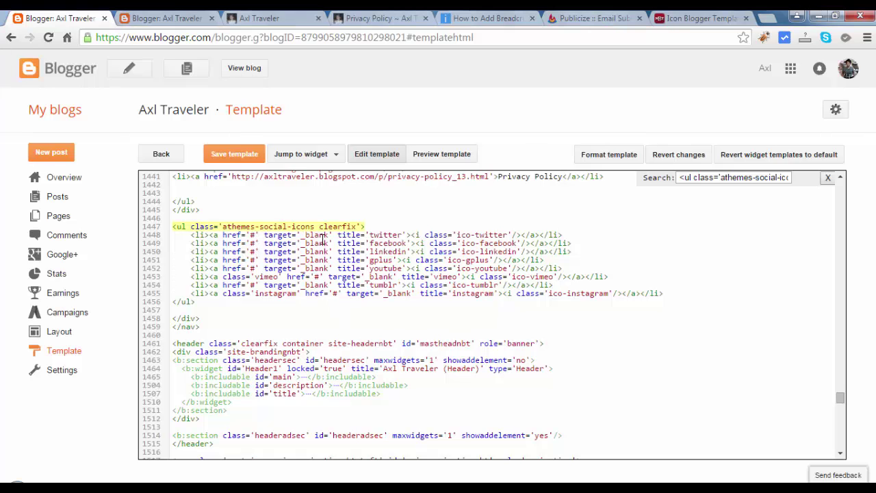
key(BackSpace)
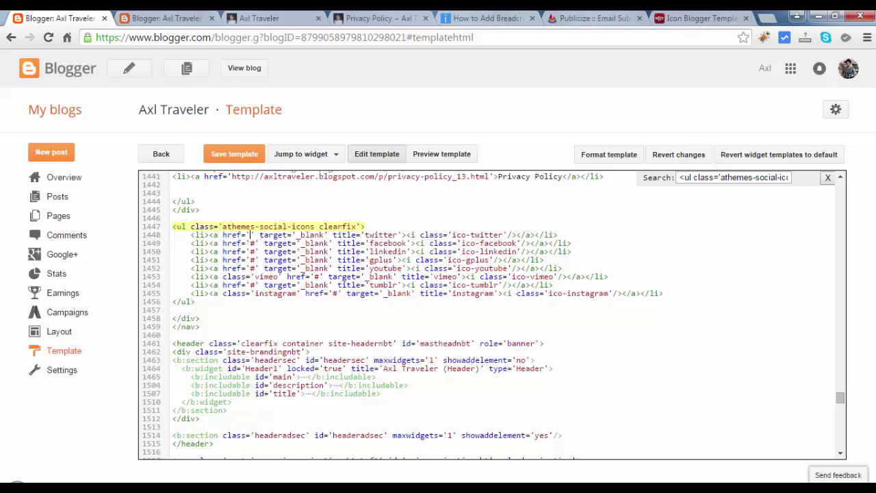
key(alt+Tab)
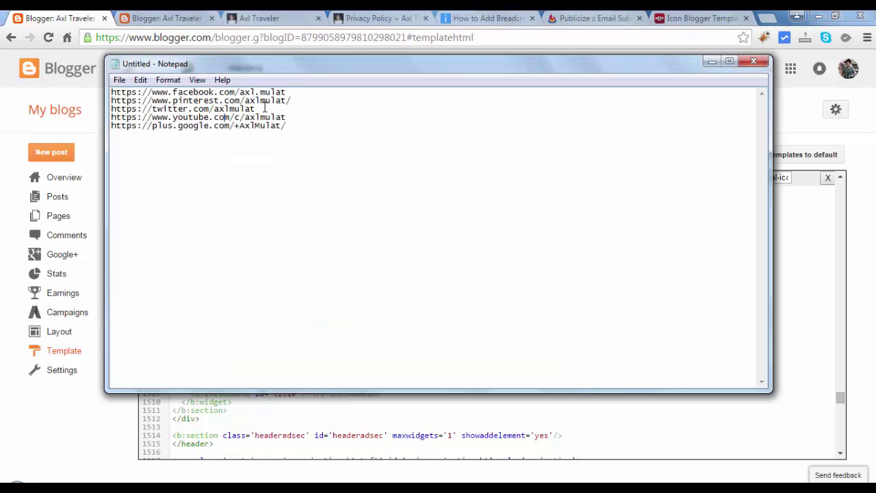
Paste the Twitter profile URL from Notepad into the twitter icon's href
drag(256, 109, 111, 109)
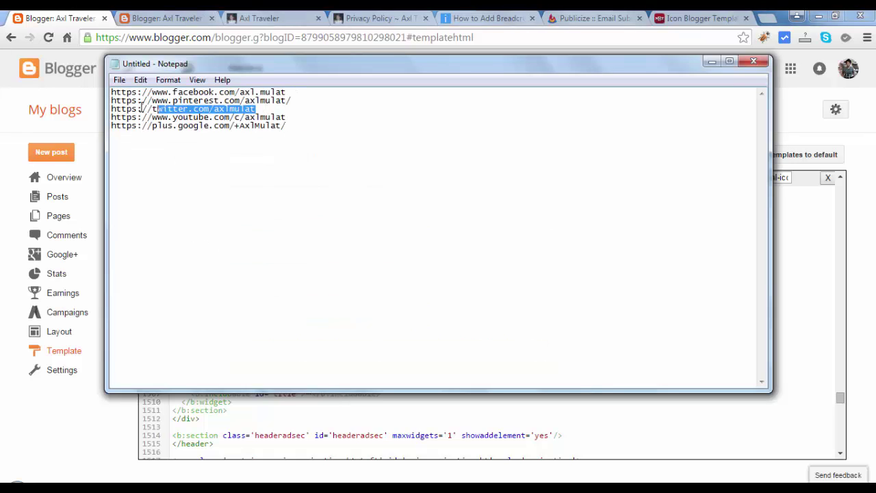
click(29, 428)
double_click(251, 235)
key(ctrl+v)
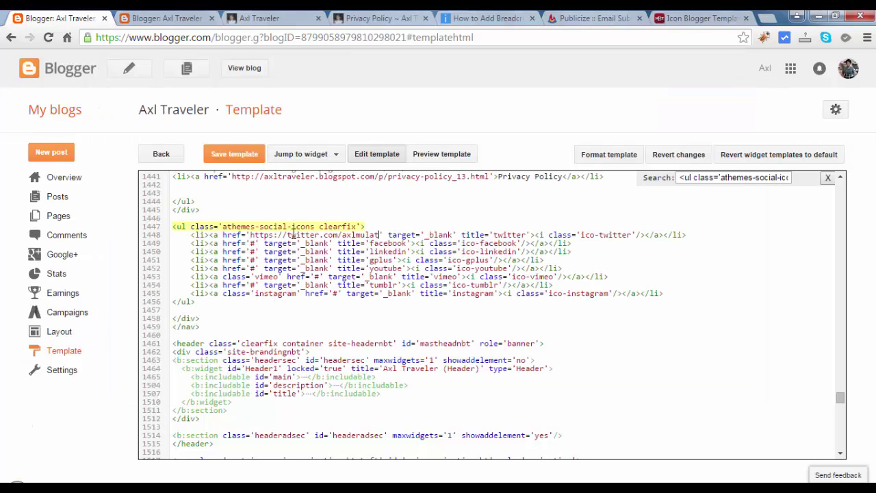
Replace the facebook link's '#' with the Facebook profile URL and select the linkedin line
click(115, 472)
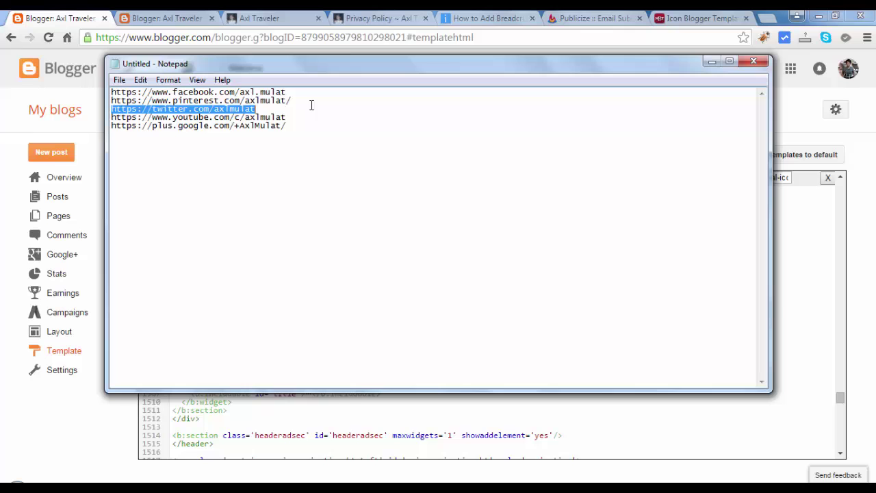
drag(286, 91, 111, 92)
click(25, 445)
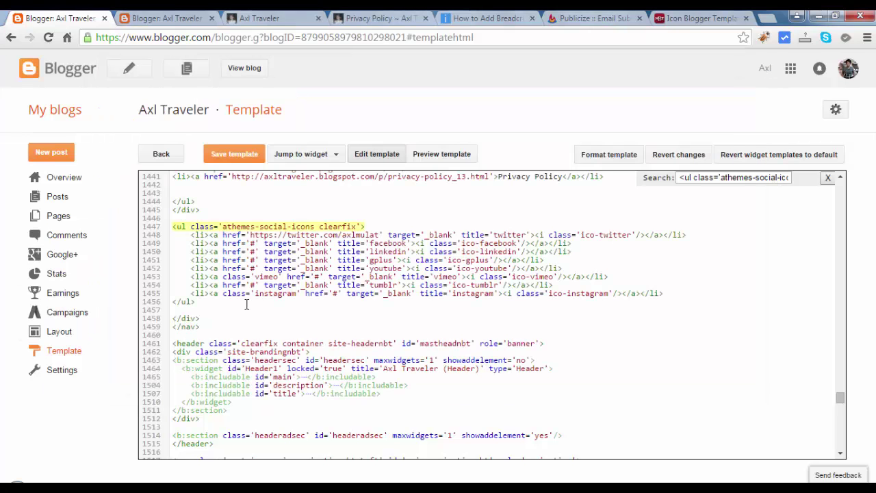
double_click(252, 243)
key(ctrl+v)
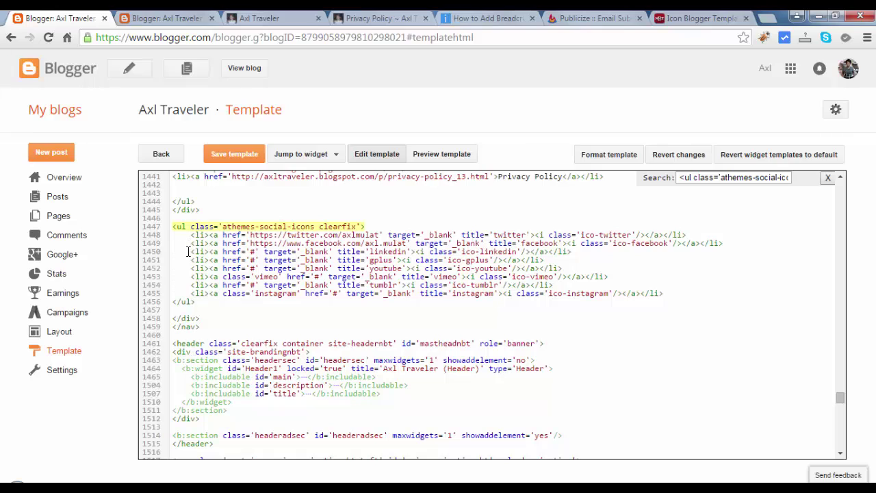
drag(189, 251, 586, 253)
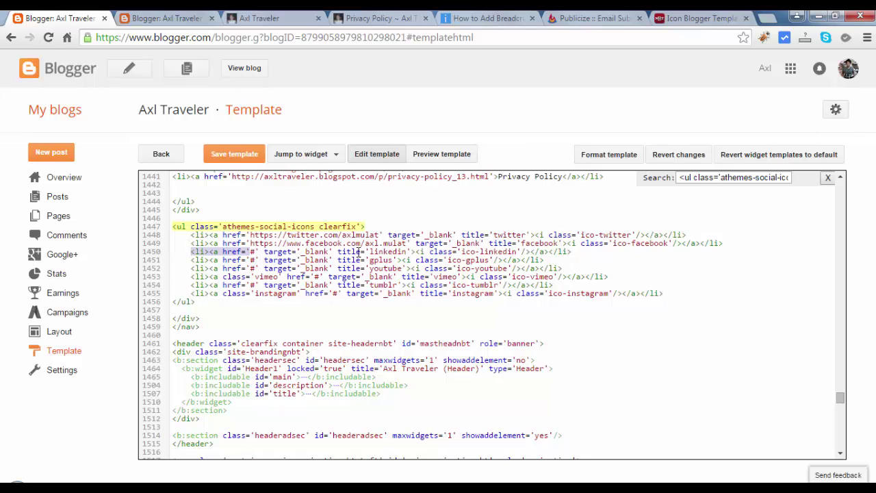
Put the Google+ profile URL in place of the gplus link's '#' placeholder
click(584, 252)
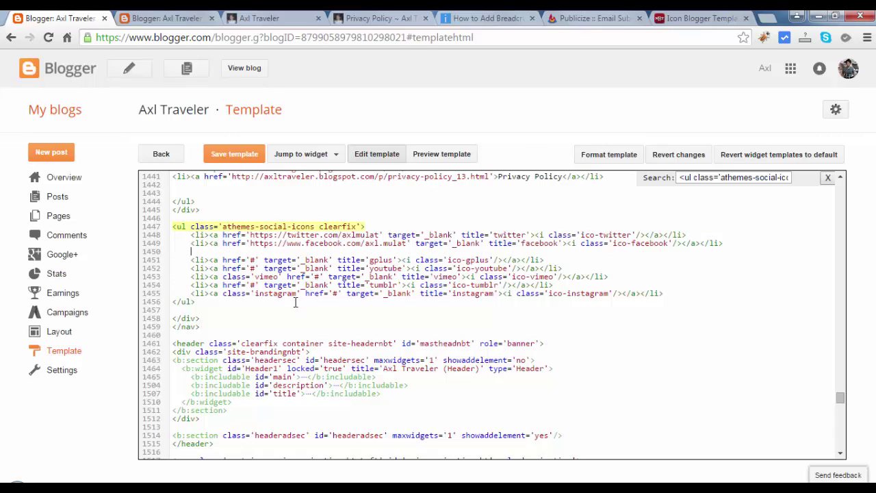
key(alt+Tab)
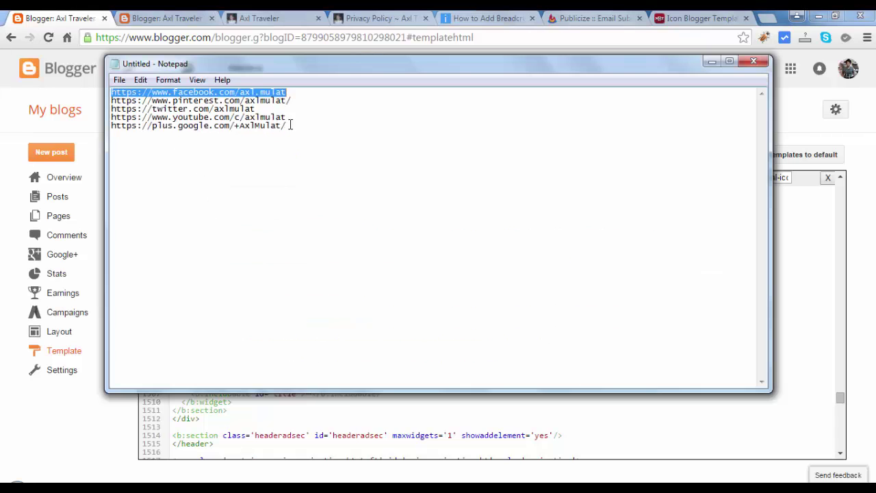
drag(287, 125, 102, 125)
click(29, 429)
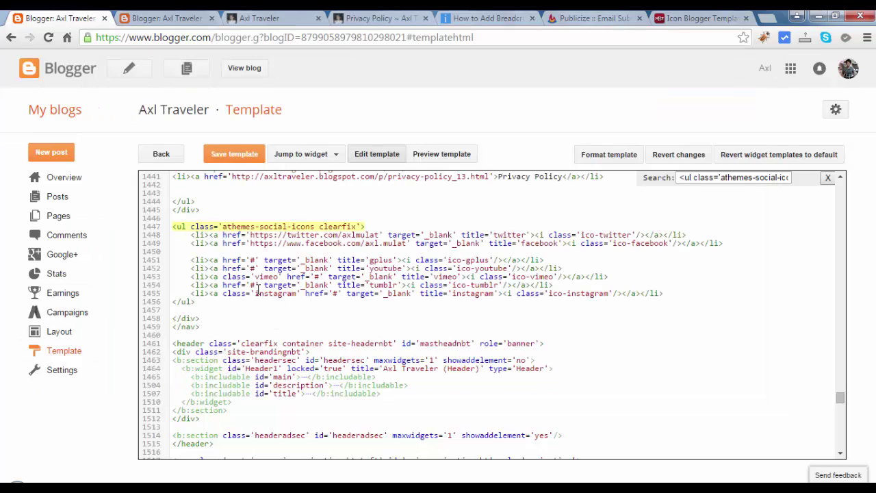
double_click(251, 261)
Replace the youtube link's '#' placeholder with the YouTube profile URL
key(alt+Tab)
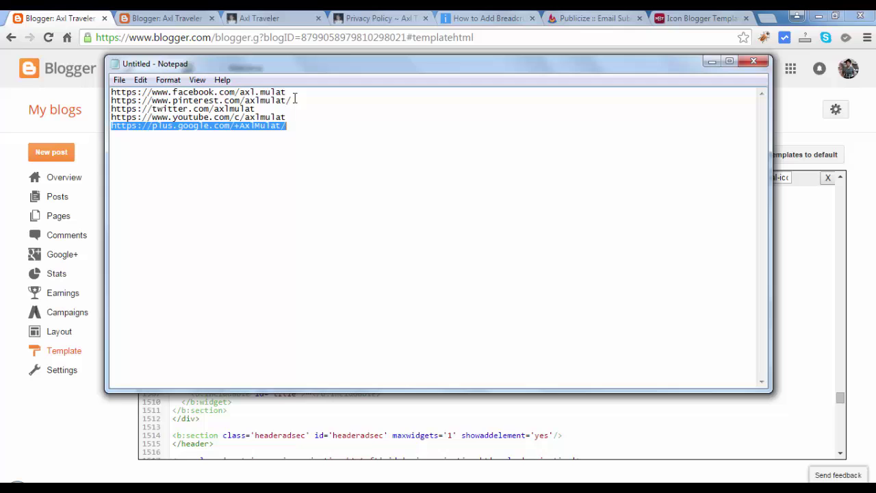
drag(291, 117, 106, 116)
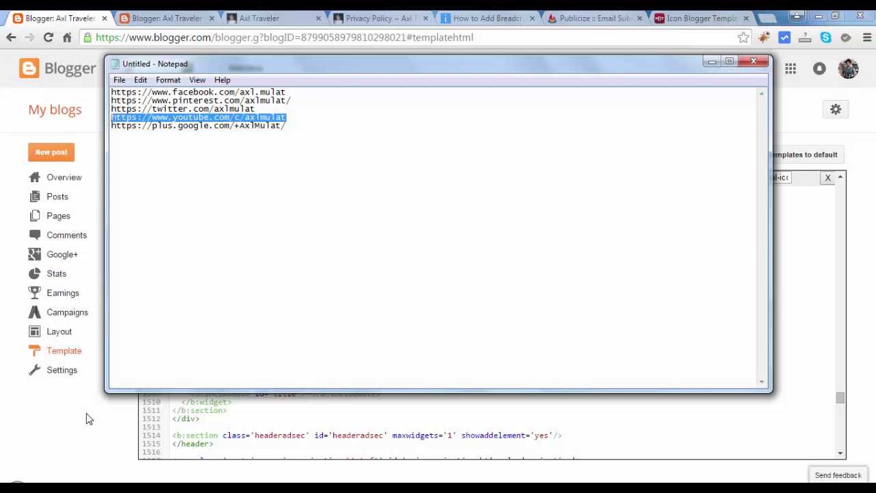
click(76, 436)
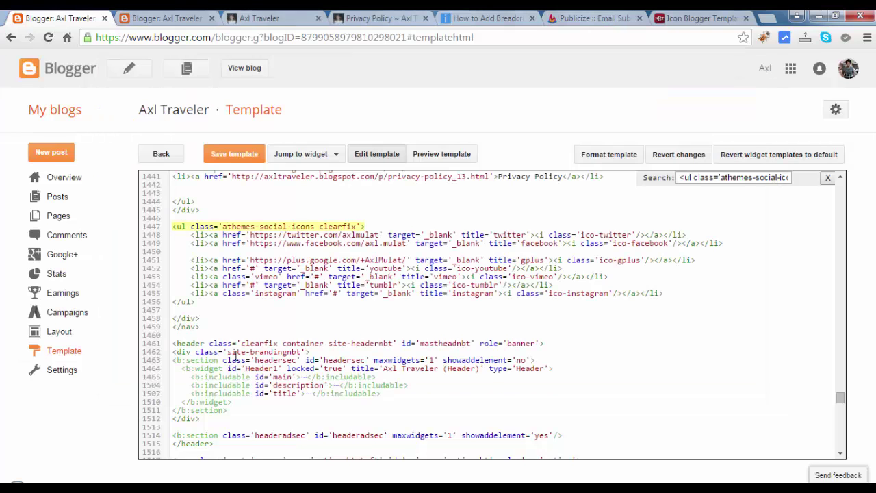
double_click(253, 269)
key(ctrl+v)
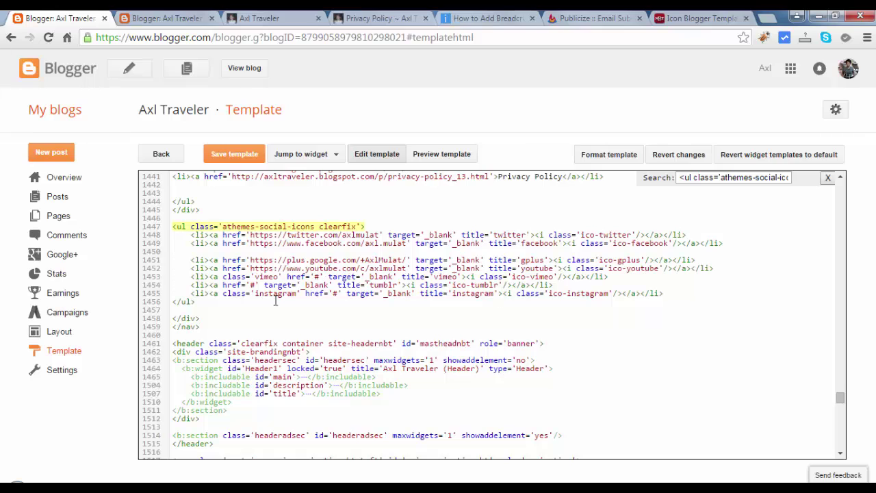
Delete the Vimeo and Tumblr <li> lines from the social-icons list
drag(191, 277, 609, 277)
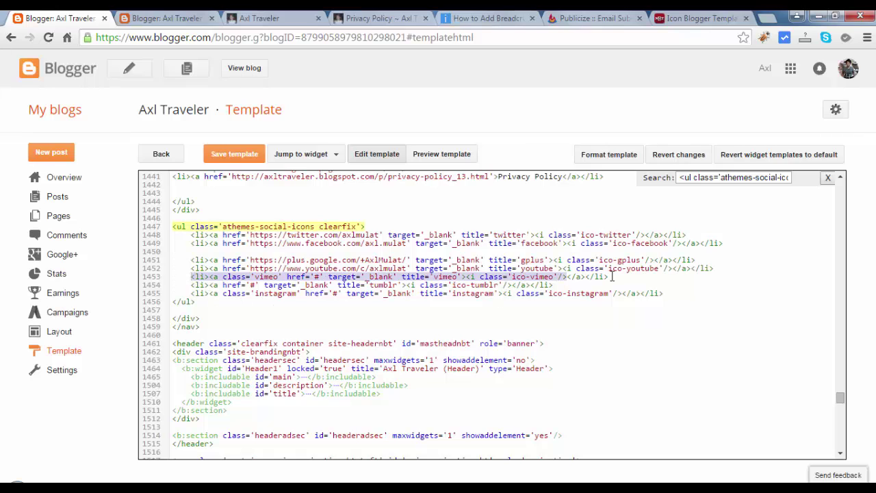
key(Delete)
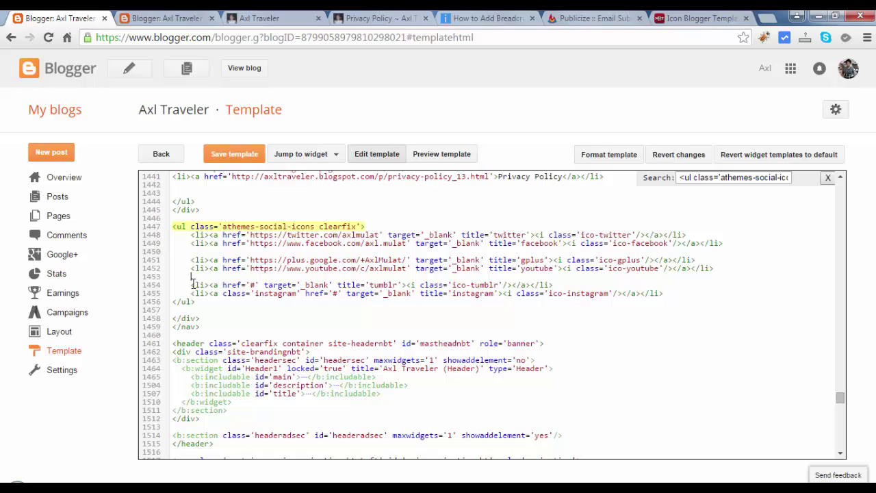
drag(192, 281, 560, 282)
key(BackSpace)
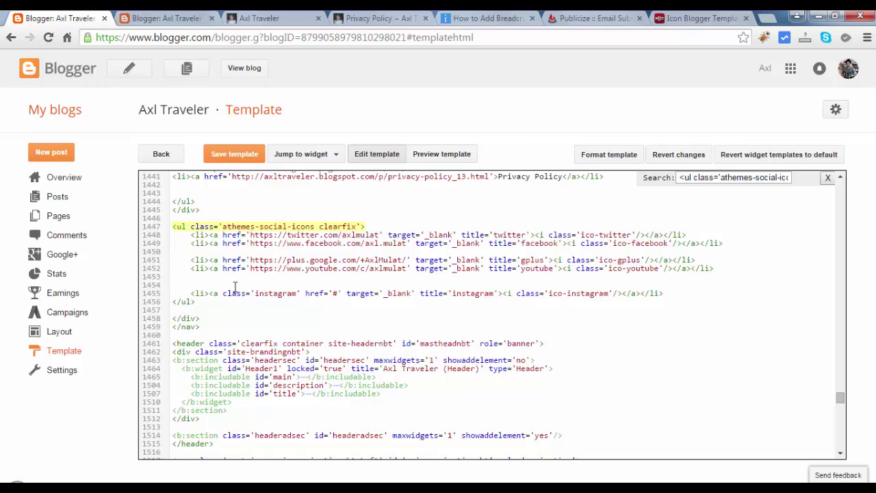
Paste the Pinterest profile URL from Notepad into the instagram entry's href
key(alt+Tab)
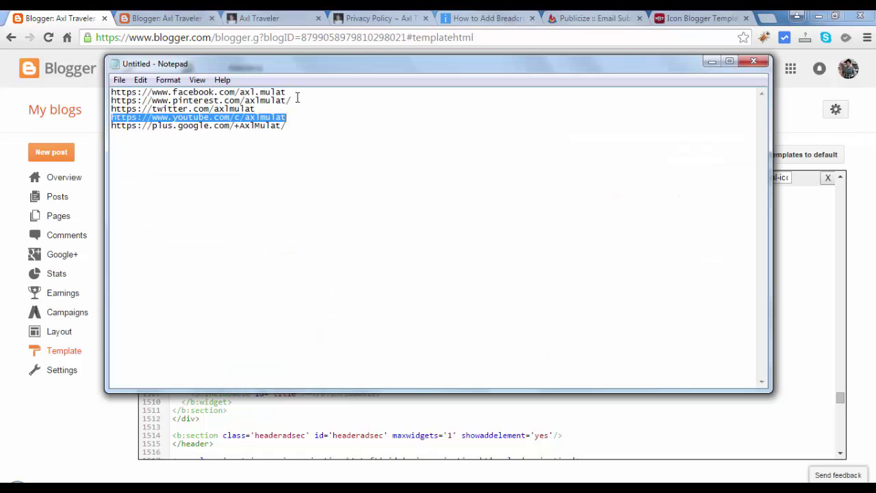
drag(293, 100, 111, 100)
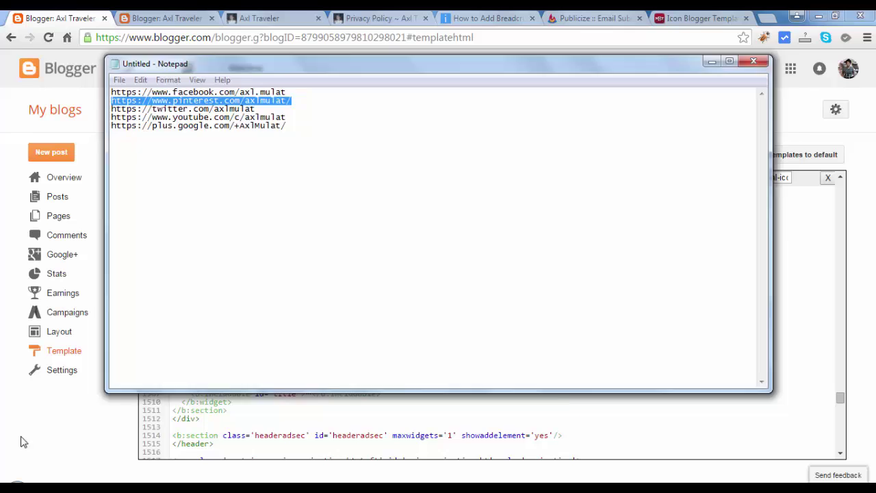
key(alt+Tab)
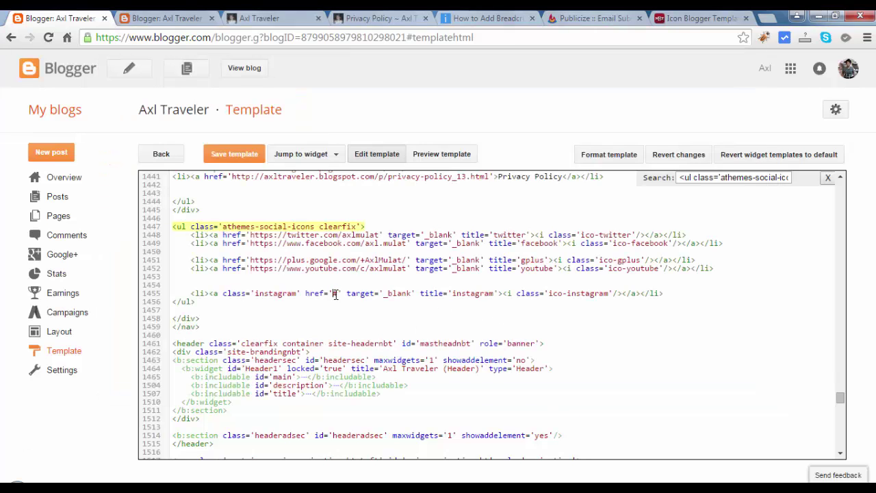
key(ctrl+v)
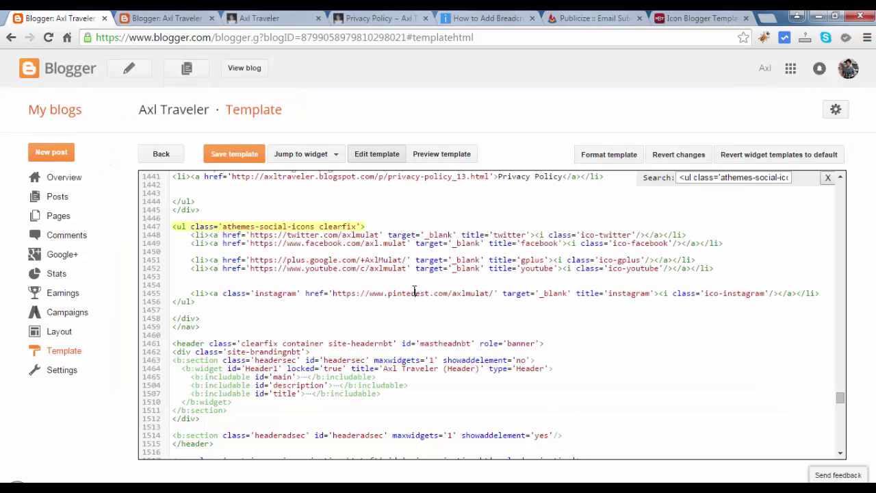
Rename 'instagram' to 'pinterest' in the entry's class, title and icon class
double_click(414, 293)
key(ctrl+c)
double_click(275, 293)
key(ctrl+v)
double_click(623, 292)
key(ctrl+v)
double_click(742, 293)
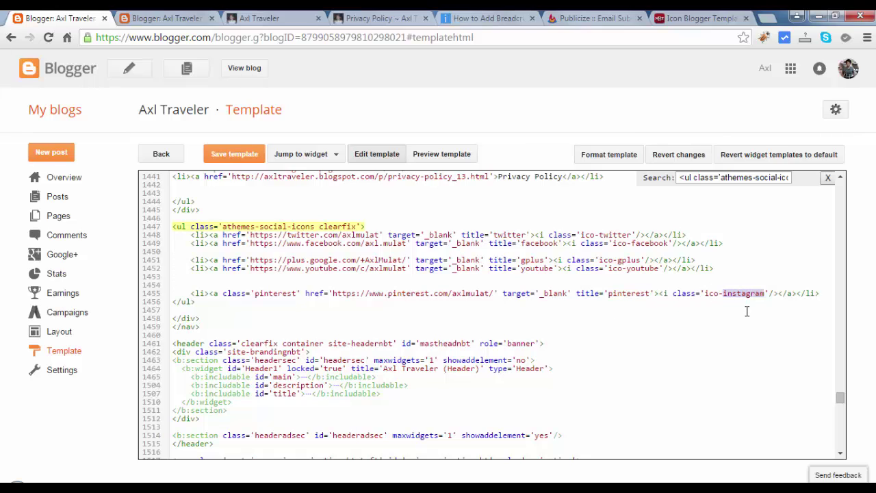
key(ctrl+v)
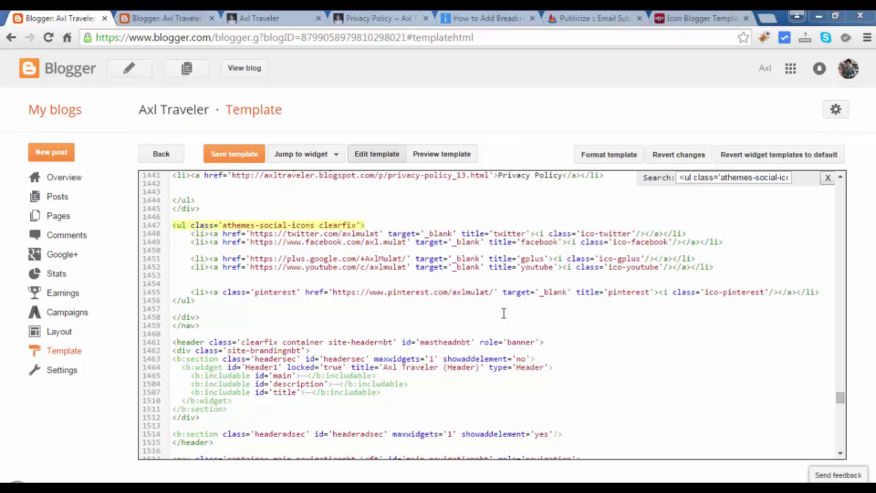
Save the template and reload the live blog to confirm the Pinterest header icon
click(250, 158)
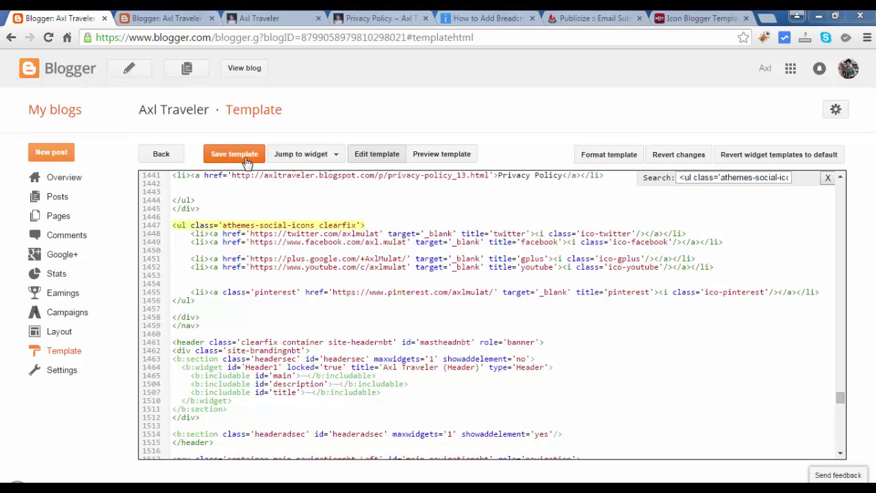
click(287, 19)
key(F5)
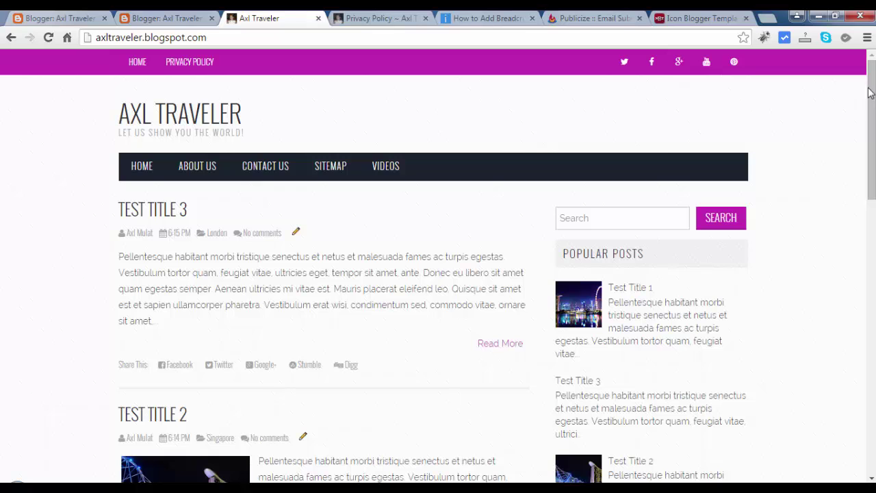
drag(872, 97, 872, 196)
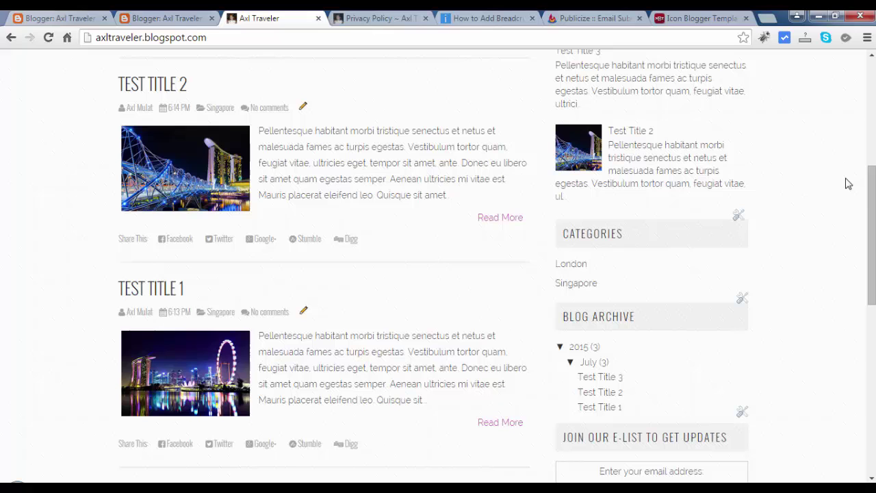
click(60, 18)
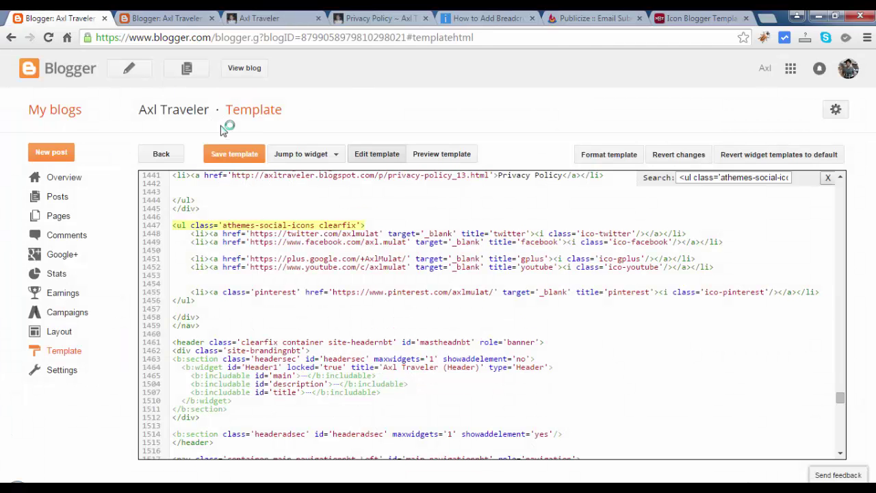
In Layout, enable 'Show number of posts per label' for the Categories gadget and save
click(59, 332)
scroll(438, 308, down, 3)
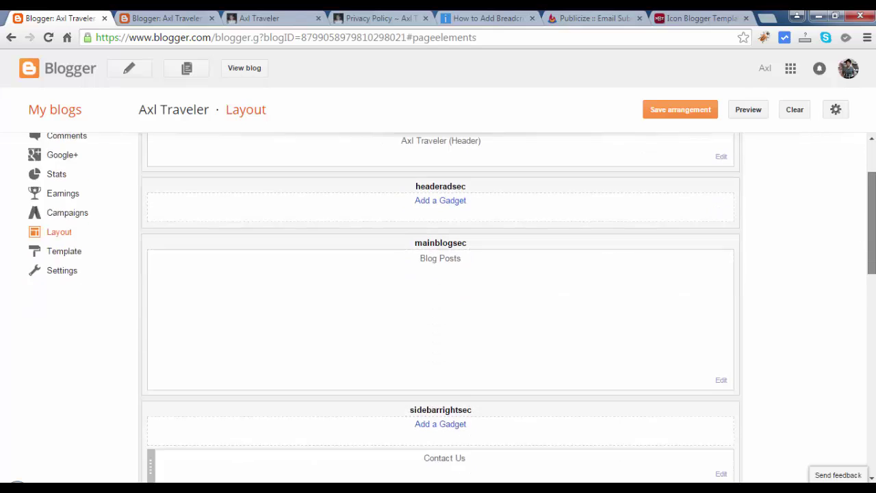
scroll(725, 262, down, 3)
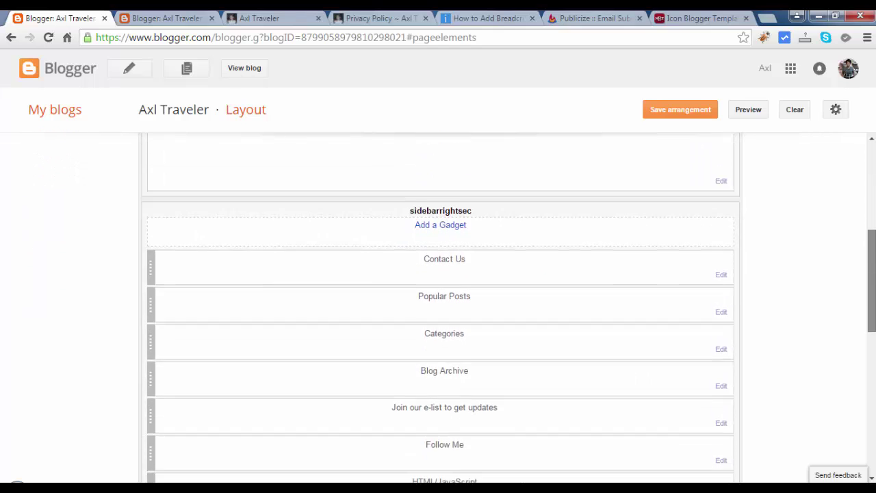
click(723, 259)
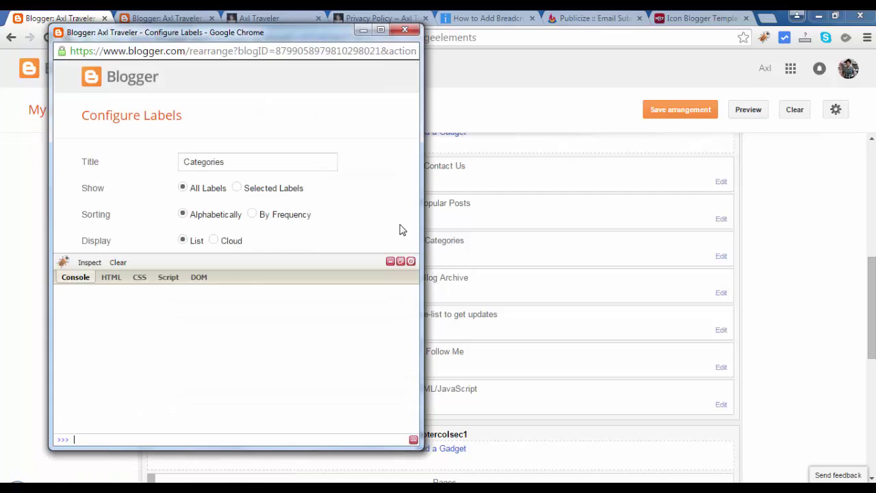
click(408, 260)
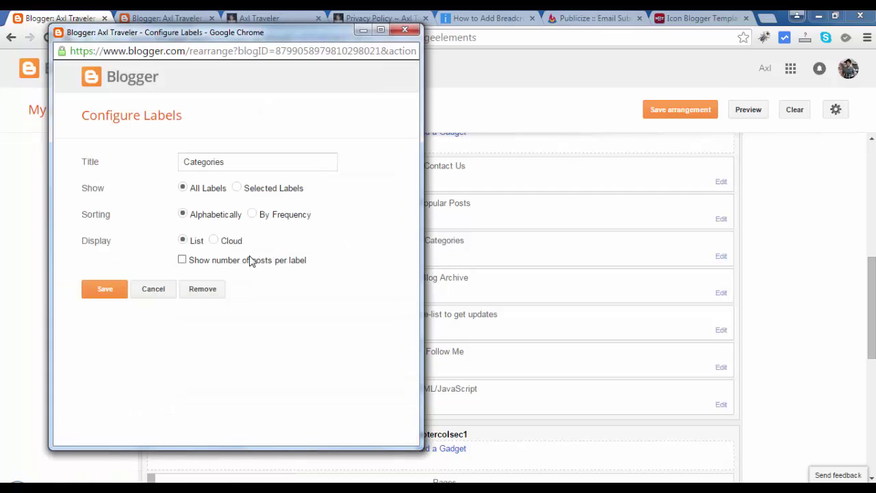
click(182, 260)
click(120, 288)
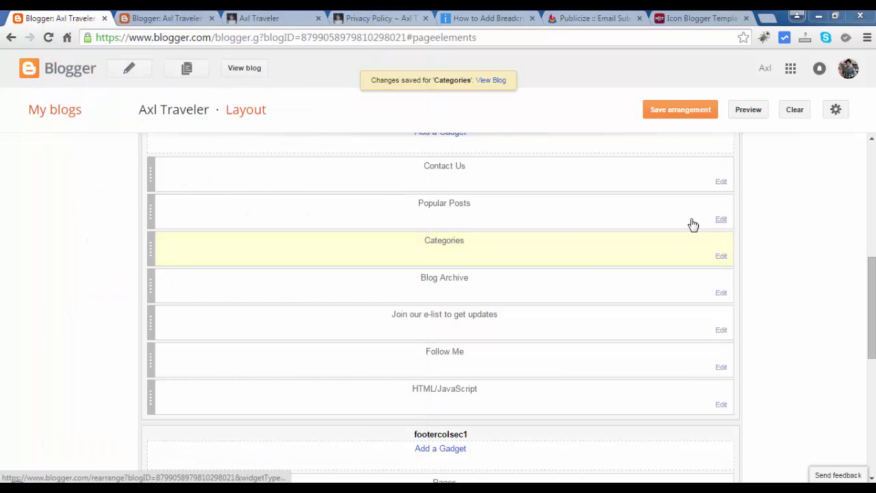
Turn off snippets in the Popular Posts gadget and save
click(721, 219)
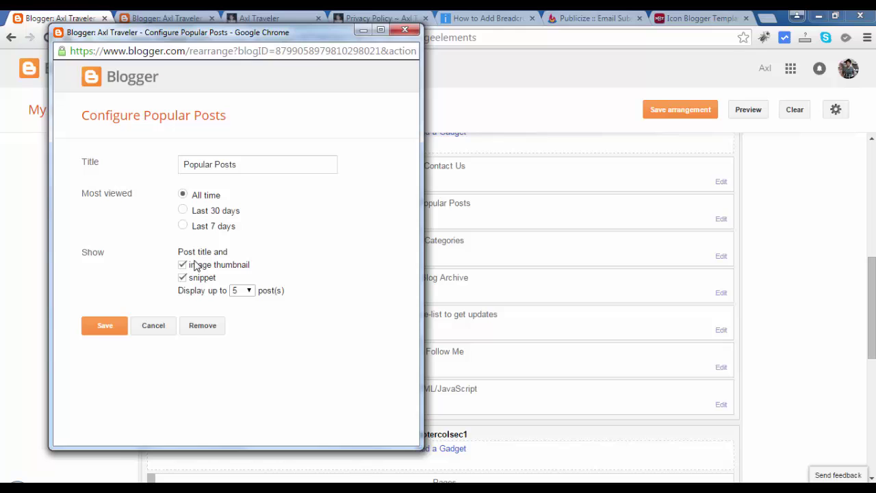
click(183, 278)
click(106, 326)
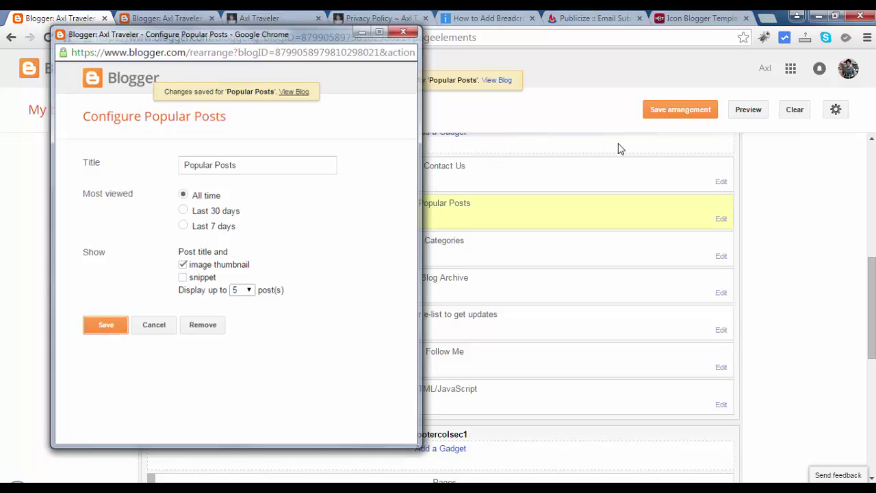
Reload the live blog to check category post counts and snippet-free Popular Posts
click(497, 81)
scroll(873, 236, up, 1)
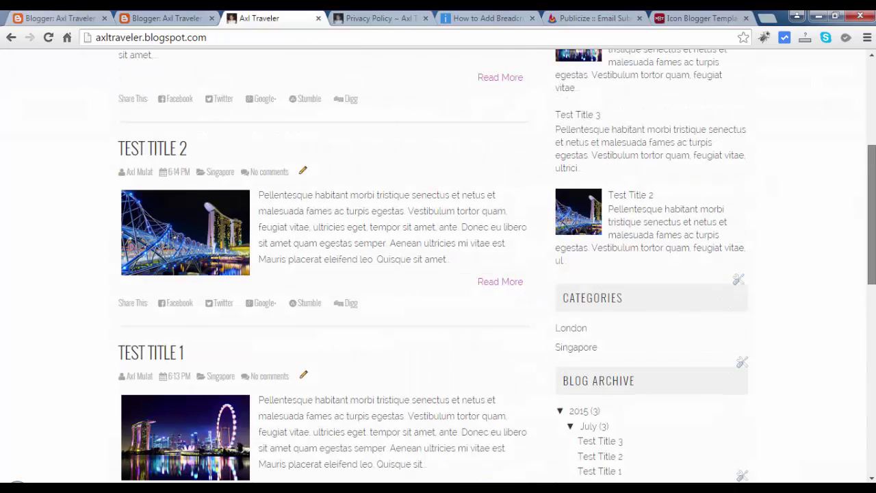
scroll(873, 236, down, 1)
key(F5)
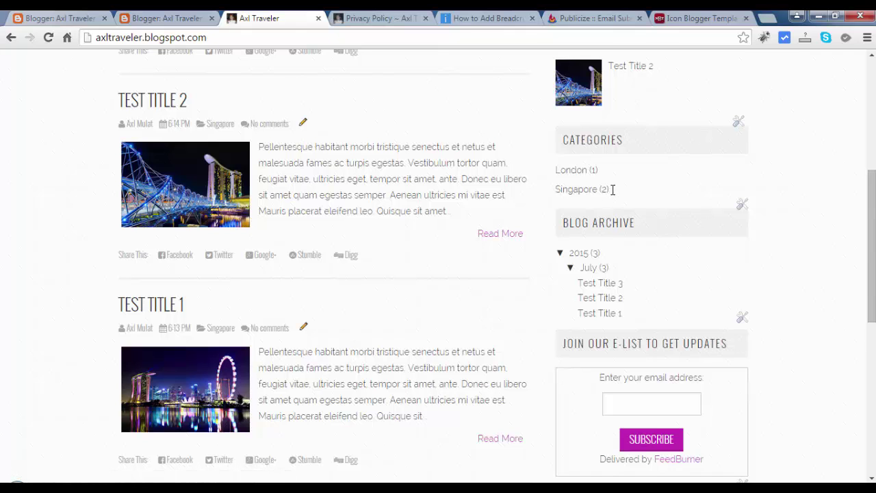
scroll(871, 236, up, 2)
scroll(863, 206, up, 2)
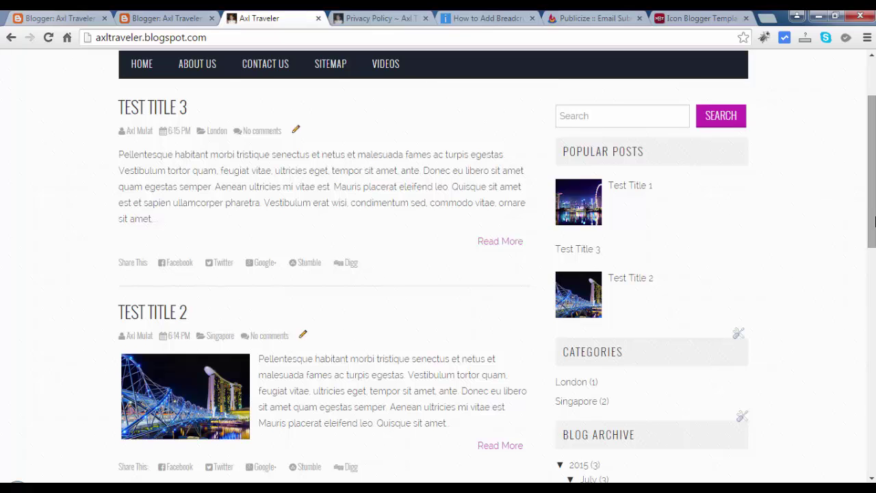
scroll(871, 205, up, 3)
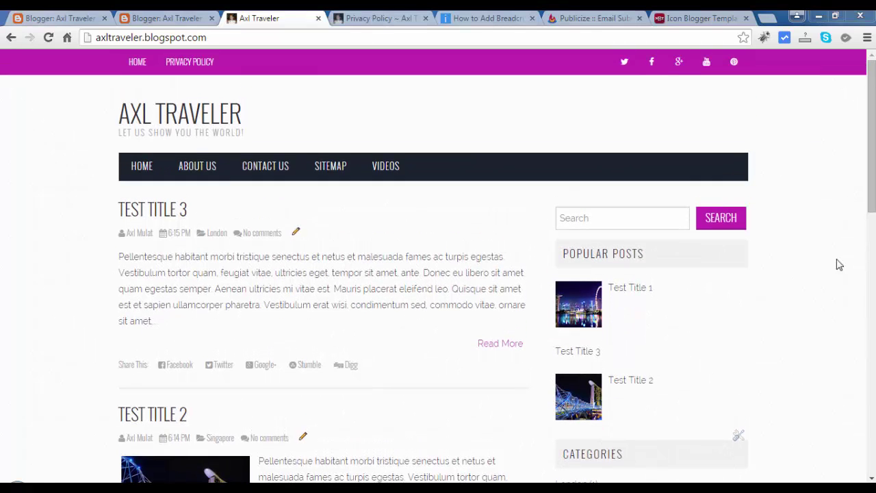